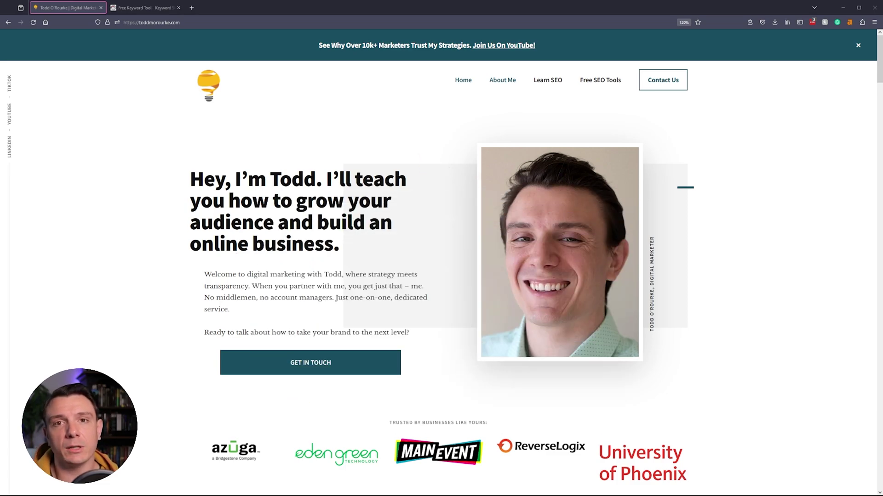
- Close the website tab to reveal Keyword Sheeter's digital marketing consulting keyword list
key(ctrl+w)
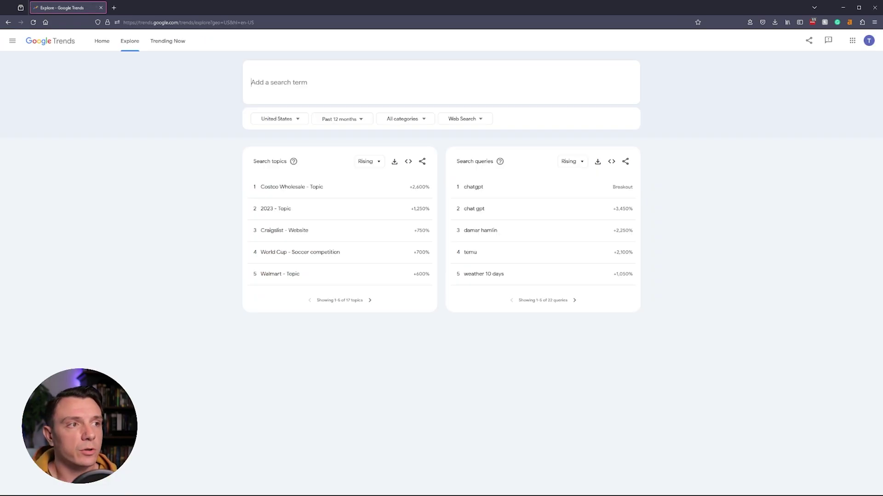
- Search Google Trends for chatgpt and review its Related queries, keeping the Rising ranking
text(chatgpt)
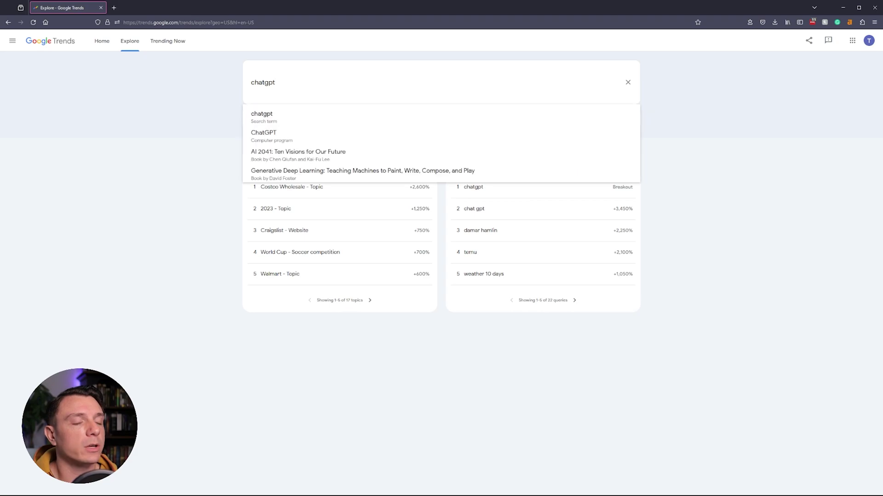
key(Return)
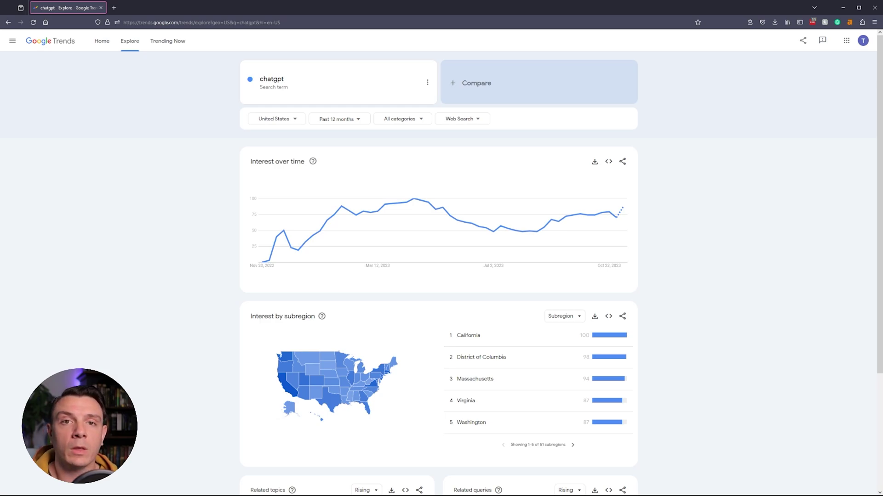
scroll(317, 275, down, 3)
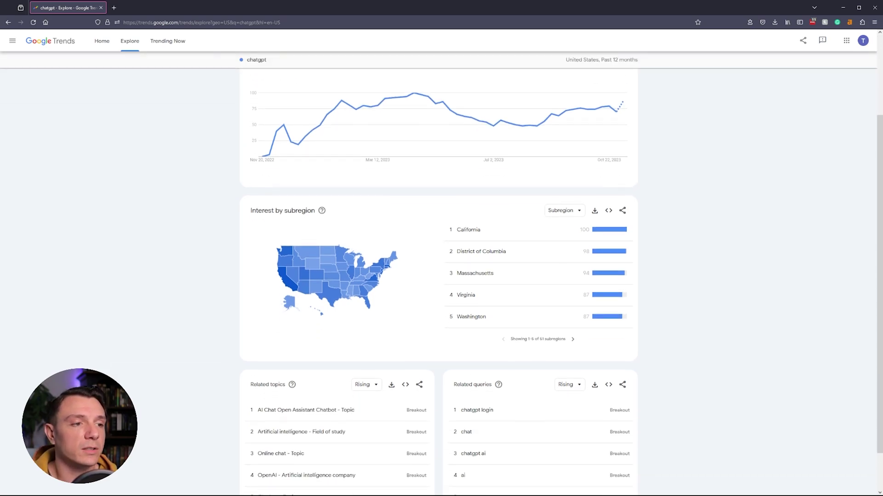
scroll(439, 280, down, 1)
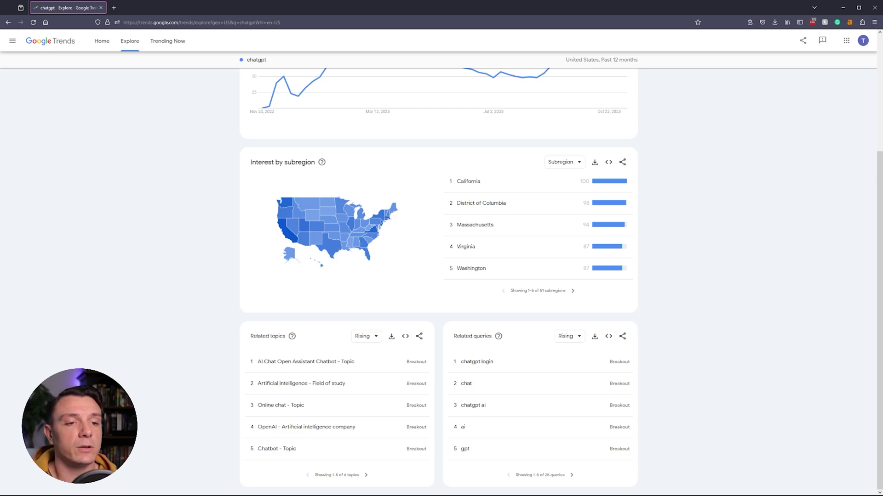
click(569, 336)
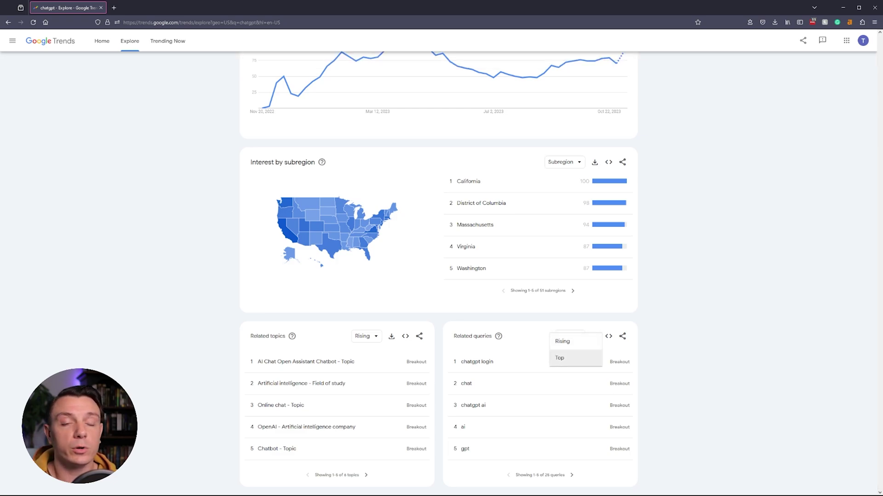
key(Escape)
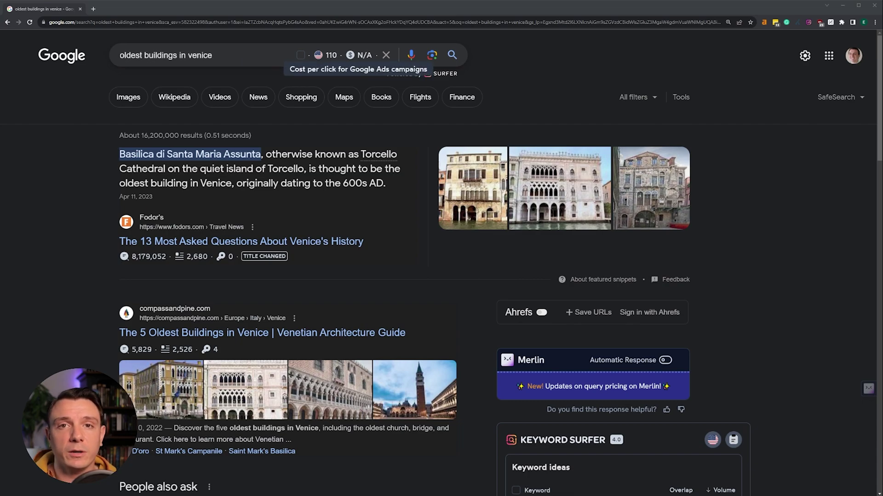
scroll(441, 263, down, 5)
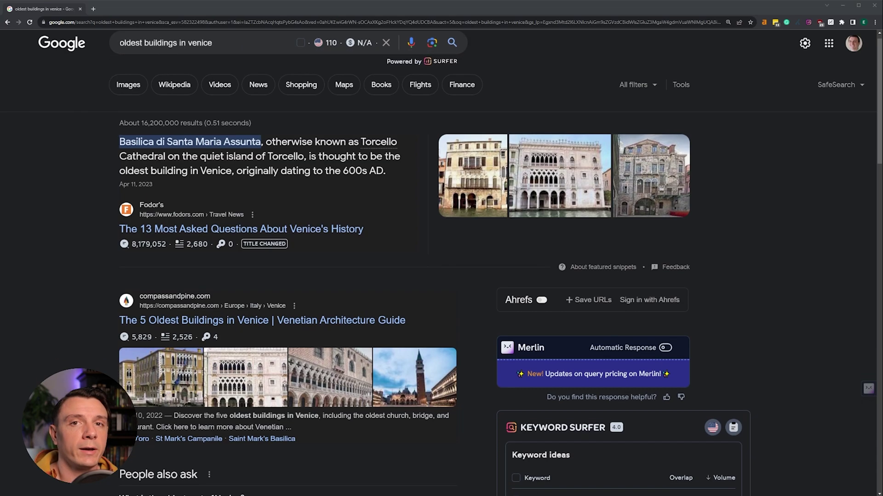
scroll(441, 262, down, 2)
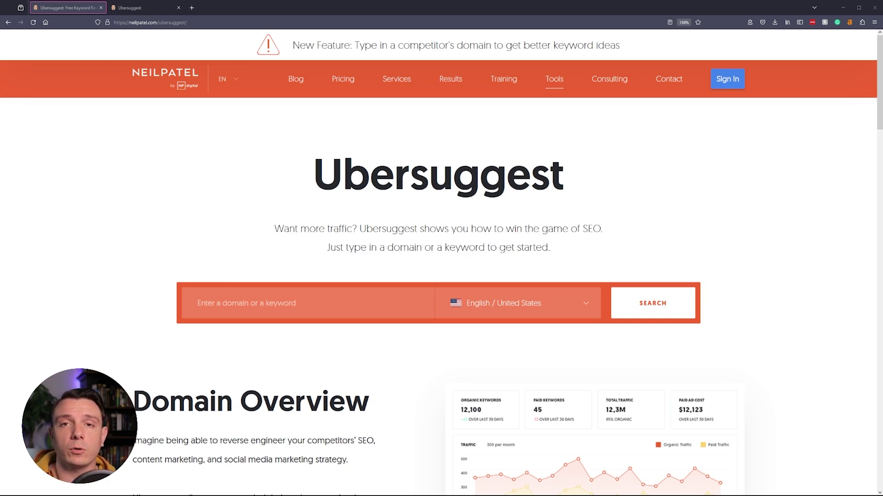
- View Ubersuggest's Questions, Prepositions and Comparisons keyword ideas for digital marketing consulting
key(ctrl+Tab)
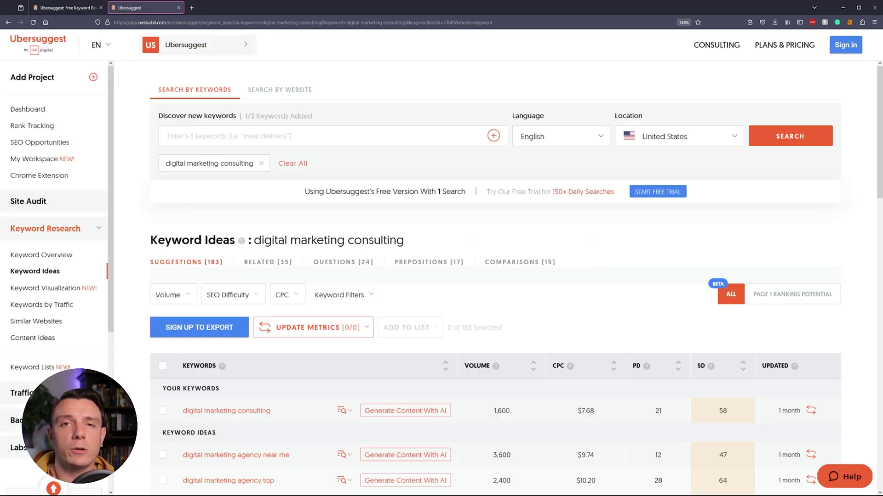
scroll(515, 280, down, 3)
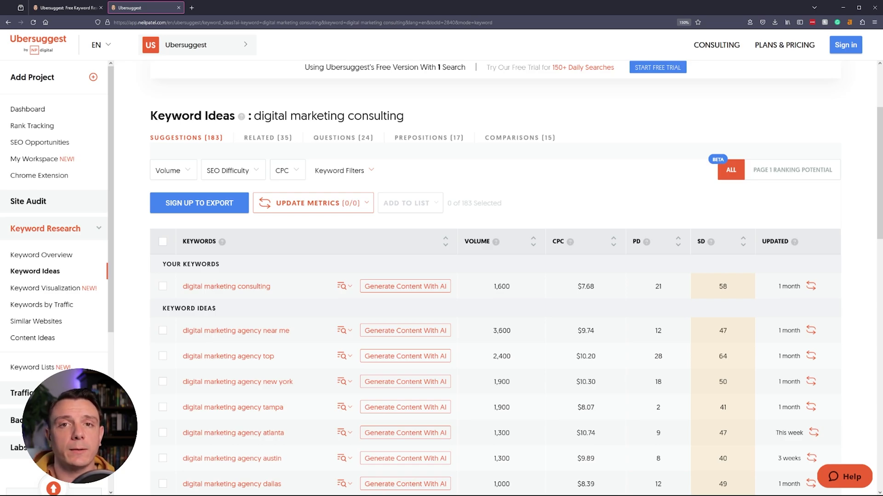
click(343, 137)
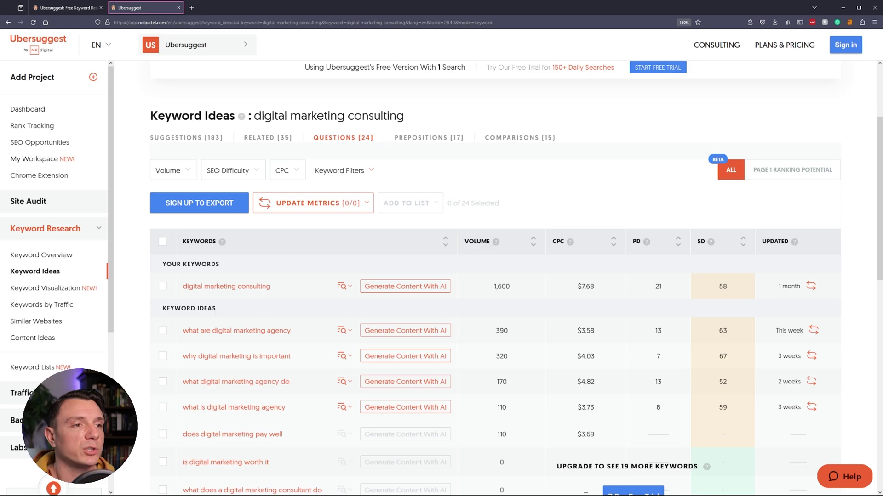
click(429, 137)
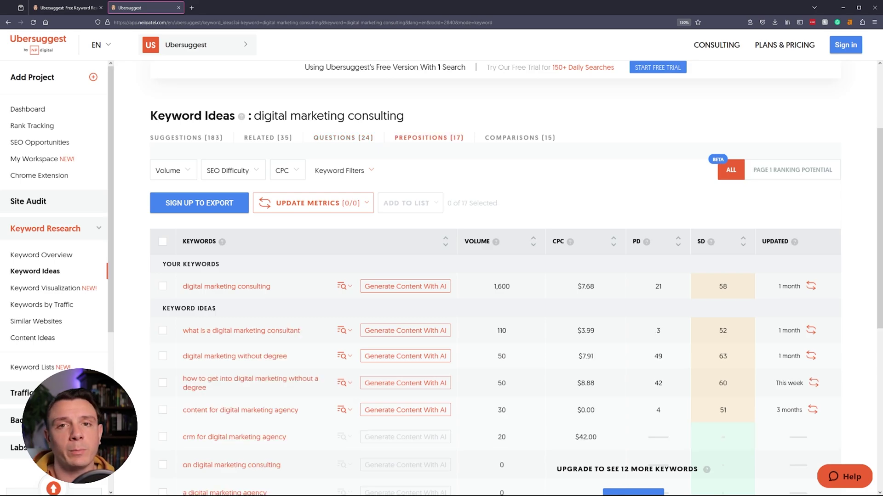
click(519, 138)
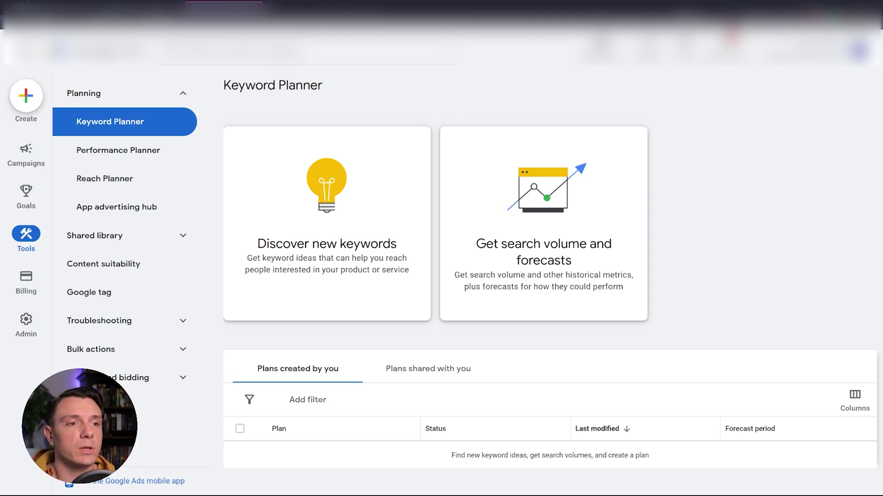
- Start discovering new keywords in Keyword Planner, basing the ideas on a website
click(326, 243)
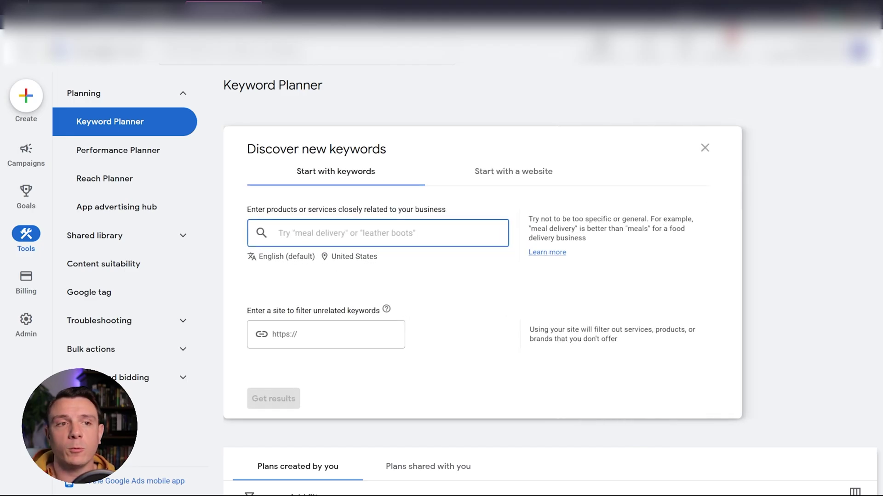
click(513, 171)
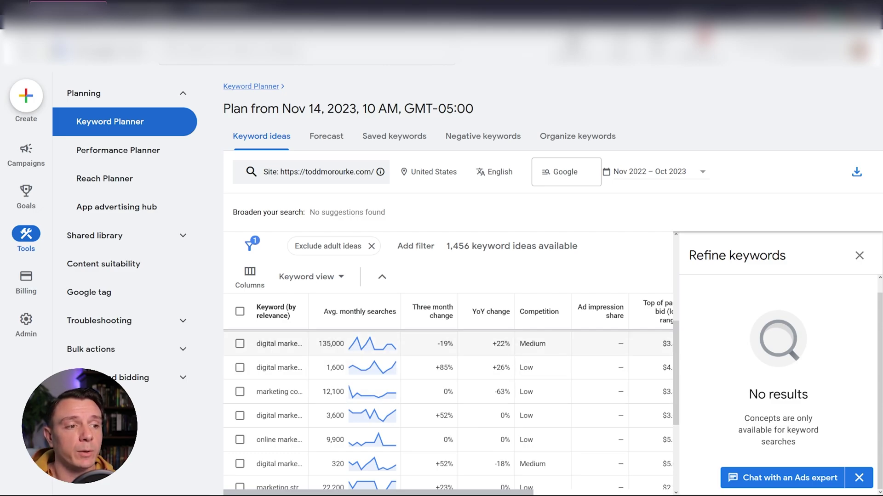
- Show the Nov 2022 – Oct 2023 monthly searches chart for the first keyword idea
mouse_move(372, 344)
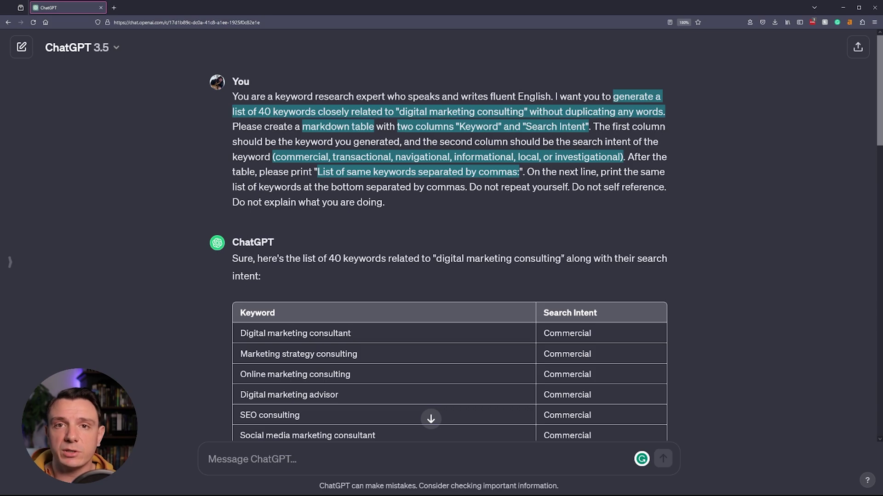
- Scroll through ChatGPT's table of digital marketing consulting keywords labelled with search intent
scroll(450, 235, down, 5)
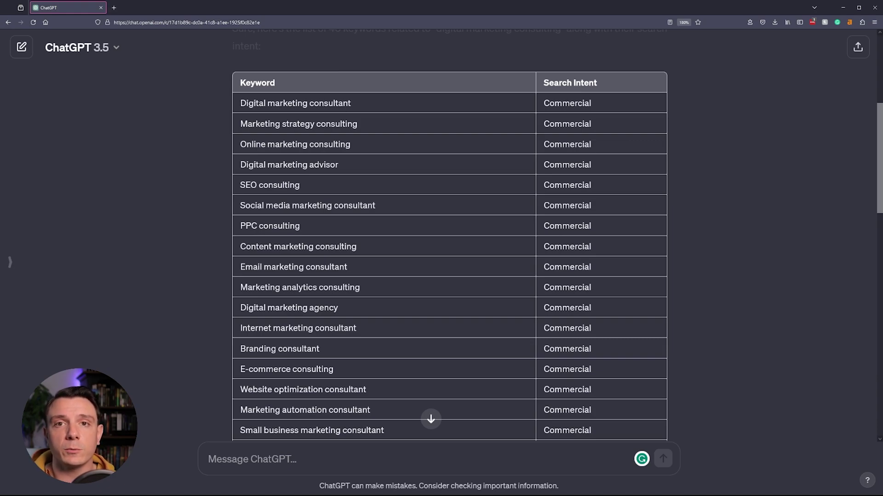
scroll(449, 234, down, 15)
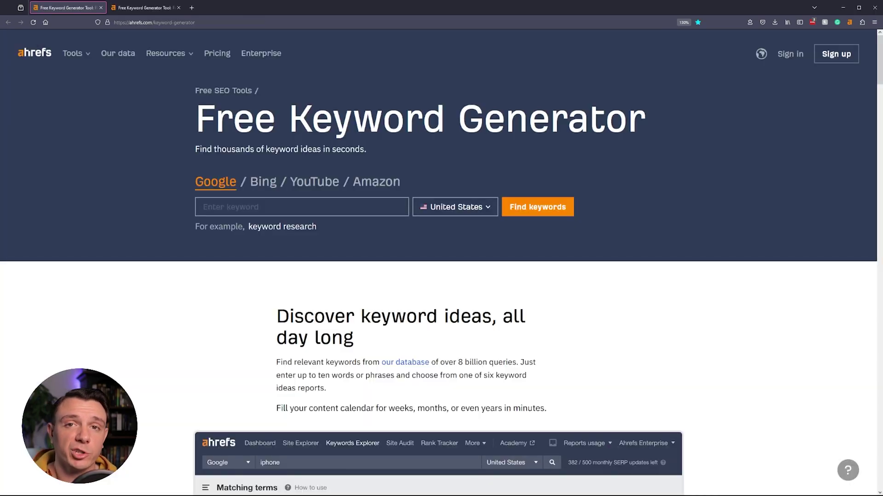
- Try Ahrefs' Bing, YouTube and Amazon generators, then view the digital marketing consulting keyword ideas
click(265, 183)
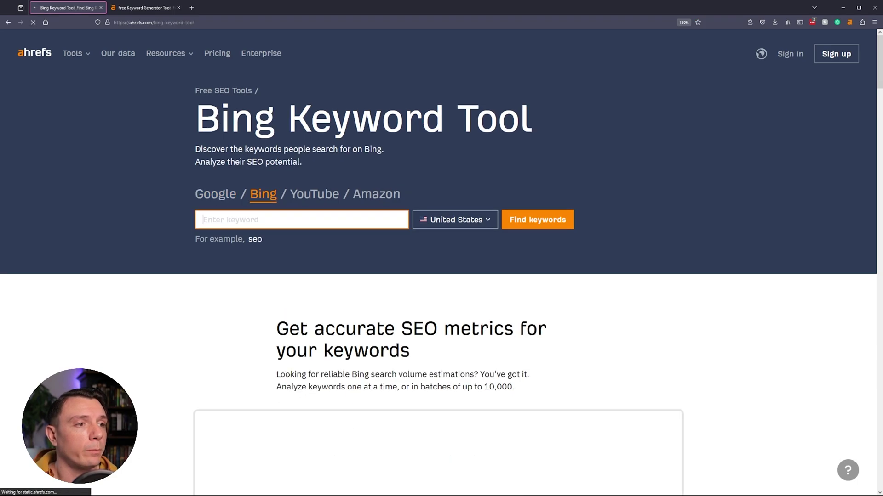
click(314, 194)
click(376, 194)
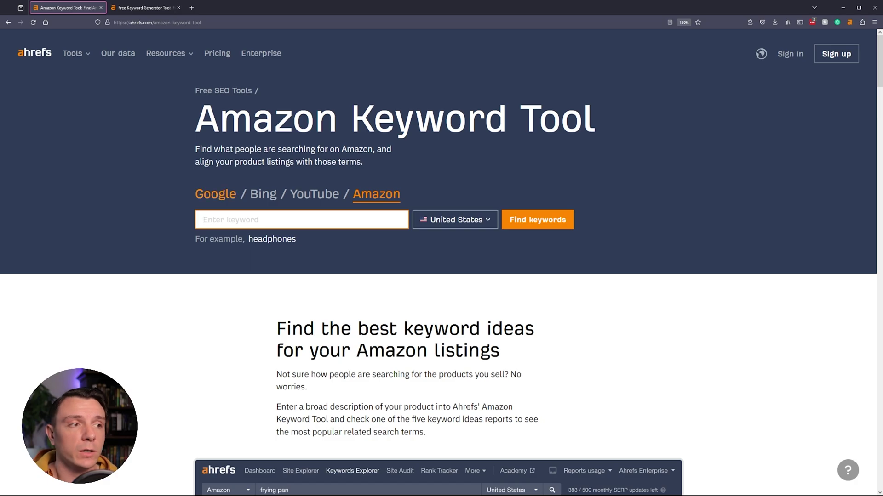
click(215, 194)
key(ctrl+Tab)
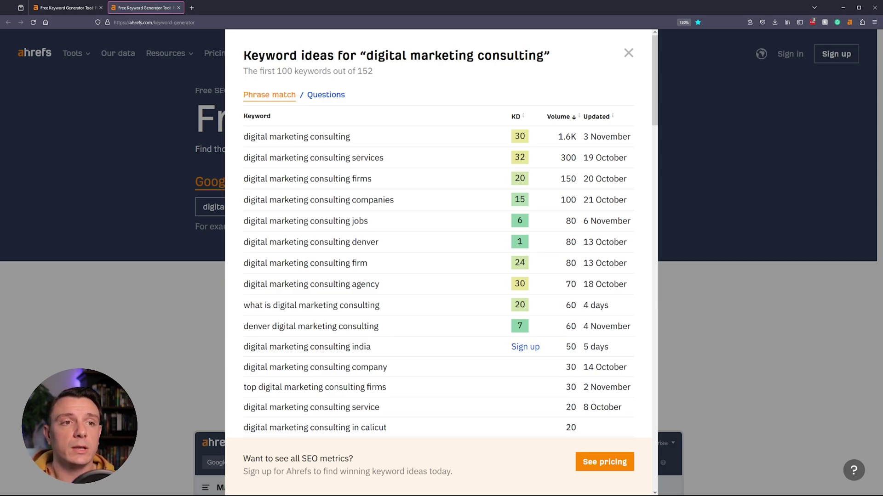
mouse_move(612, 116)
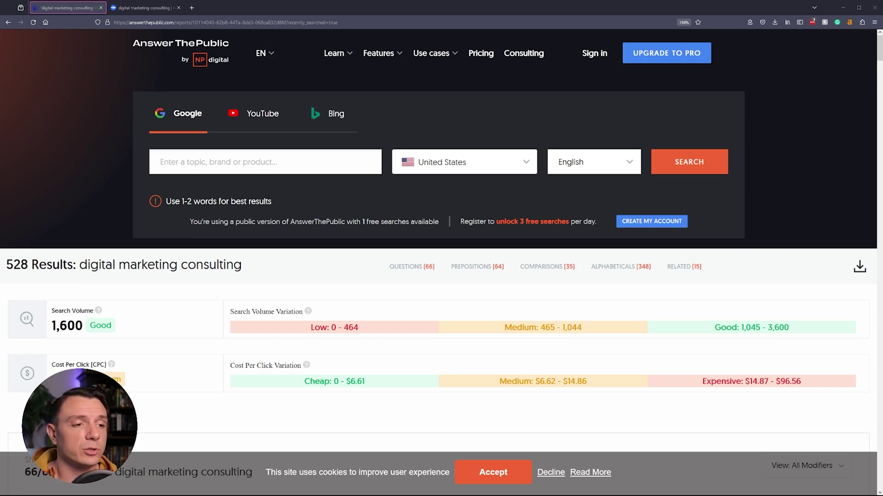
- Browse the digital marketing consulting questions wheel, then show them as DATA tables with volume and CPC
scroll(442, 276, down, 5)
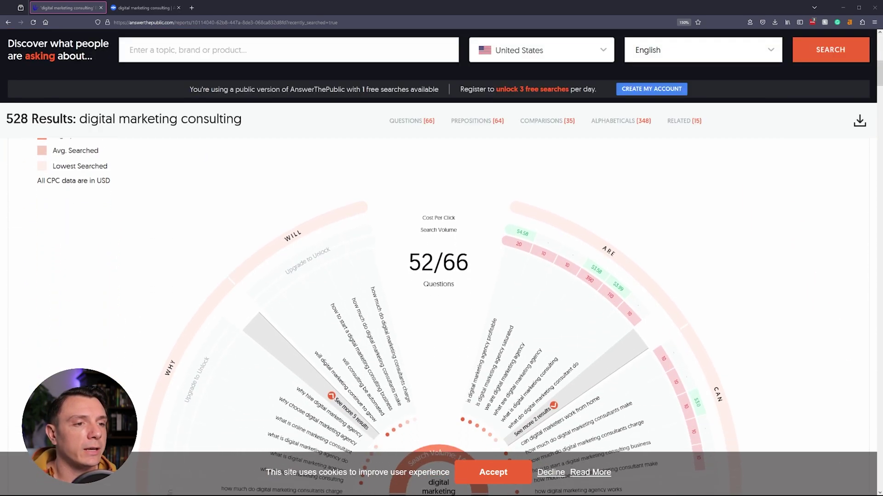
scroll(441, 276, down, 2)
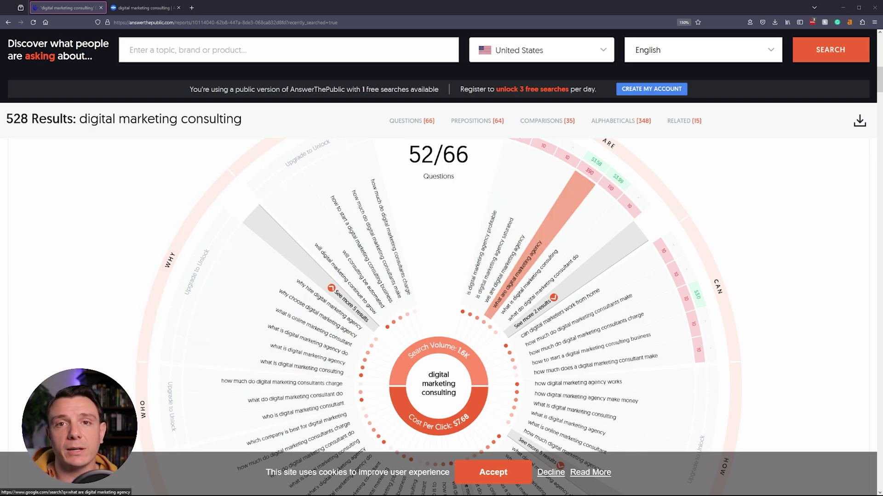
scroll(515, 276, down, 2)
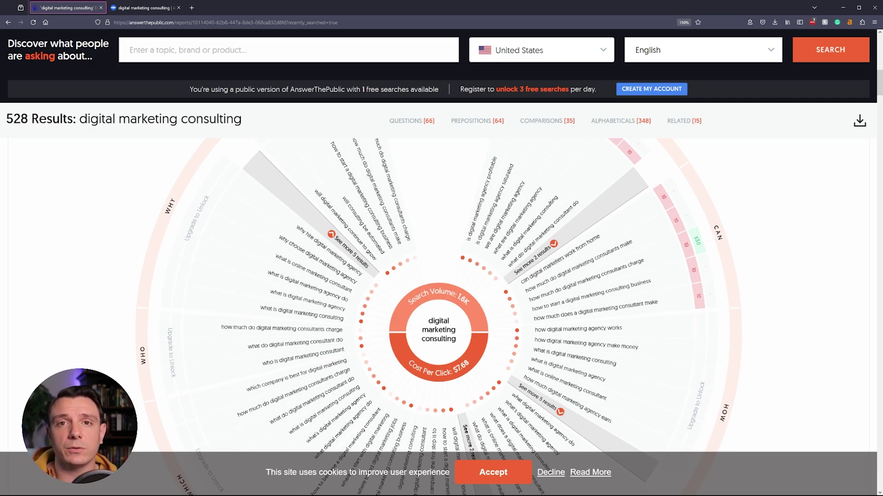
scroll(442, 322, up, 5)
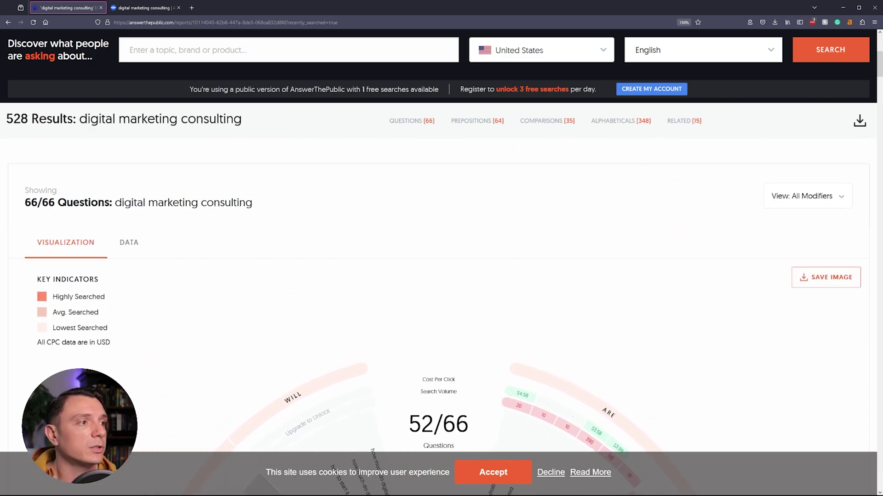
click(128, 242)
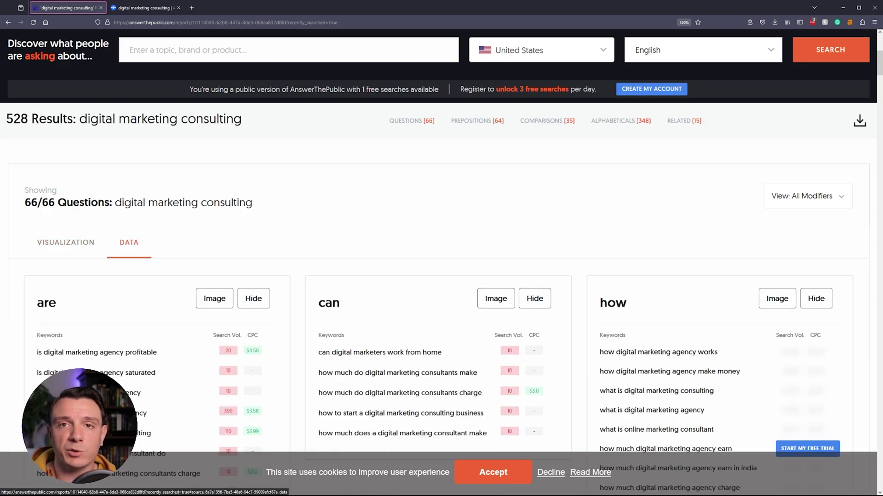
key(ctrl+Tab)
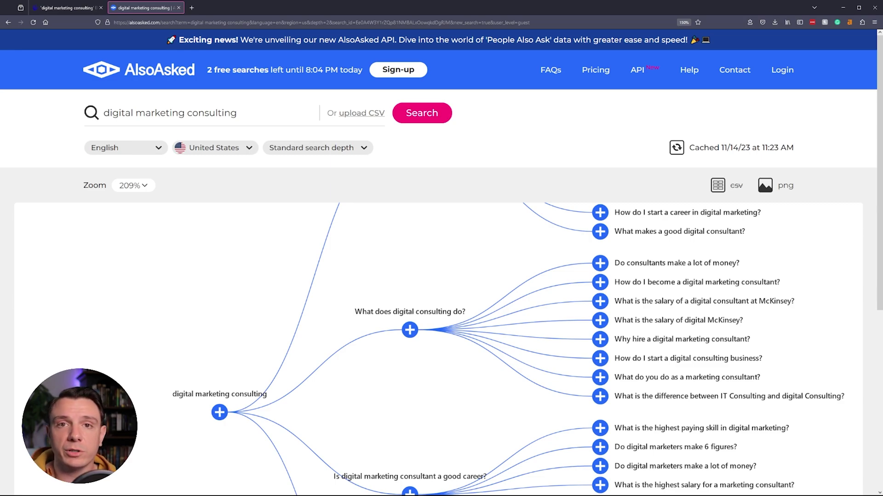
- Zoom the AlsoAsked question tree to 123% to see more digital marketing consulting questions
scroll(285, 352, down, 5)
scroll(285, 352, up, 2)
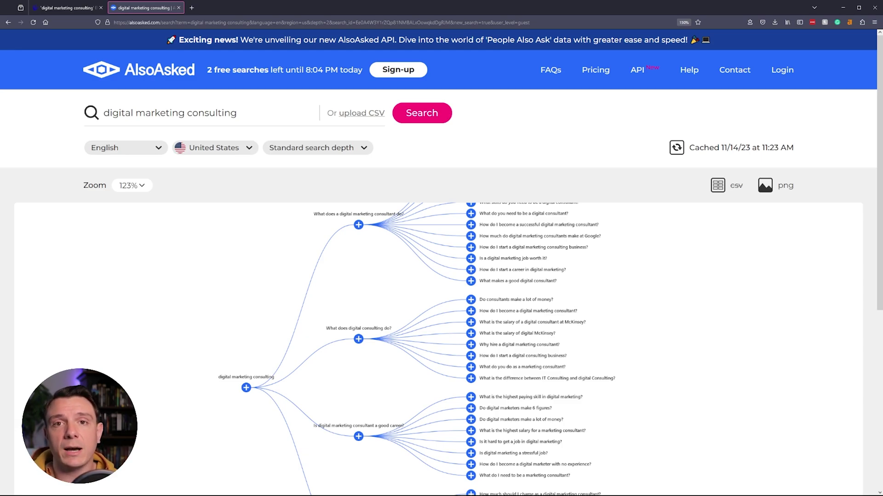
scroll(436, 350, up, 2)
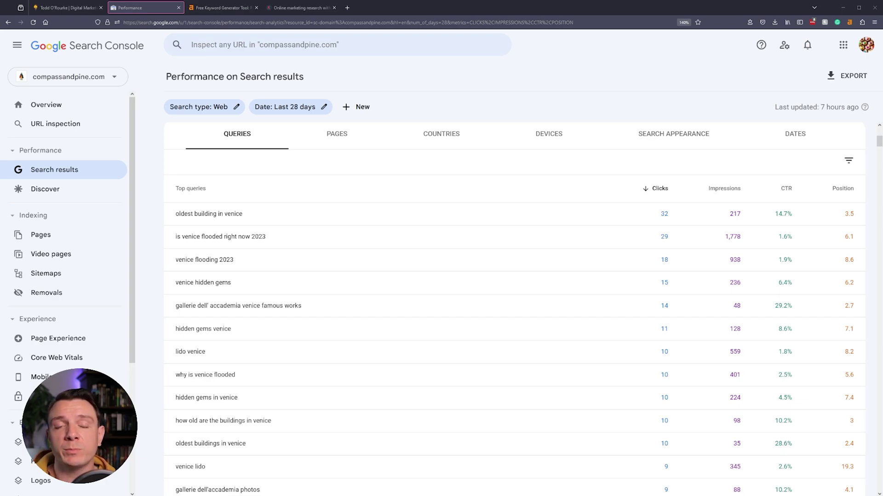
click(202, 107)
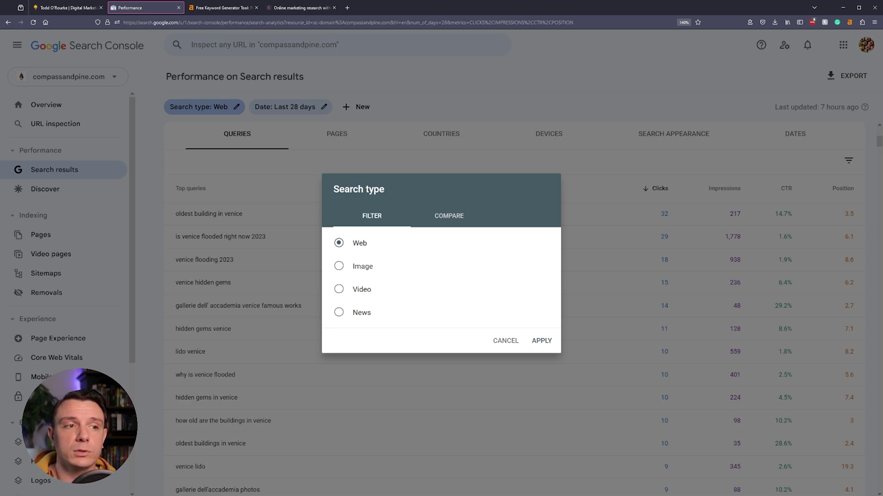
click(448, 216)
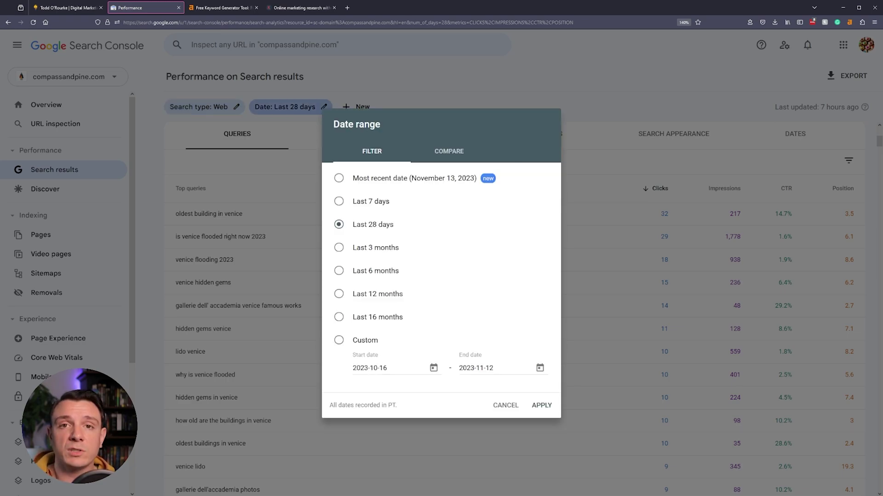
click(449, 151)
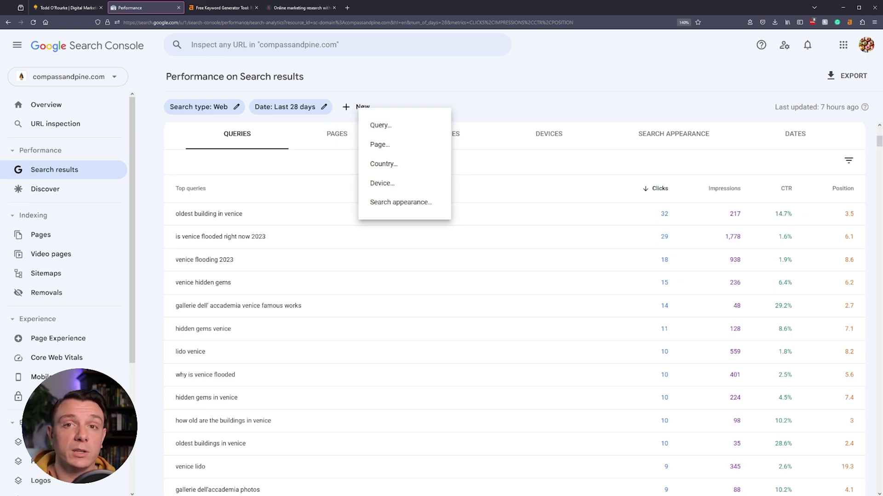
key(Escape)
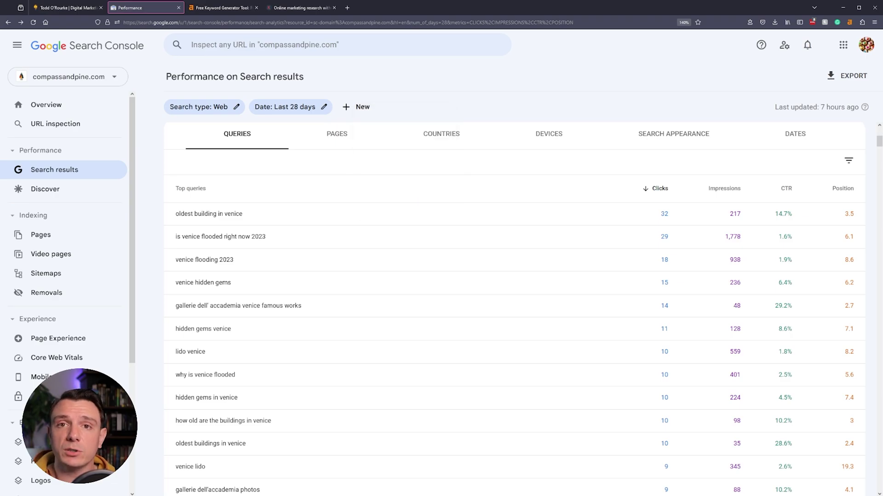